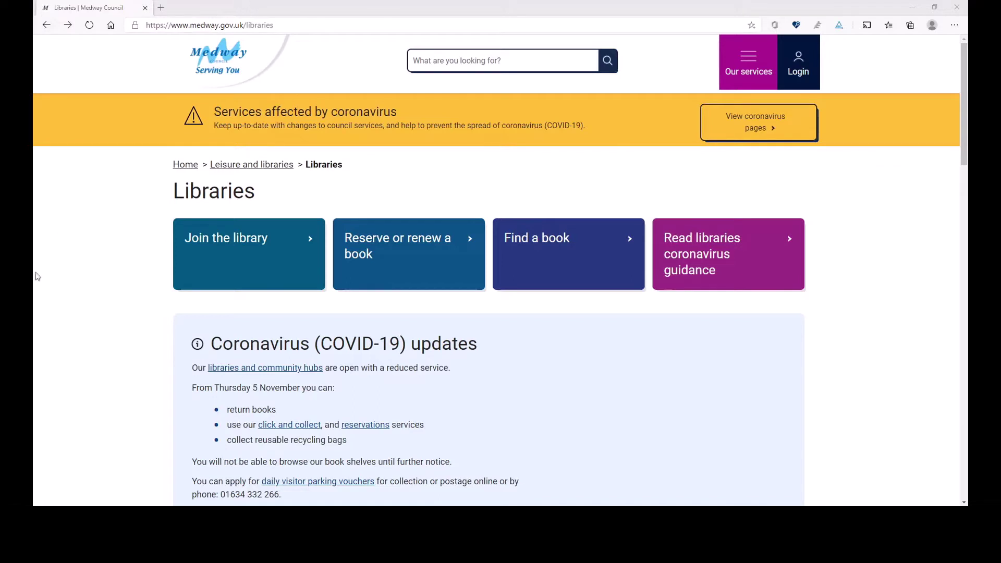
# Open the 'Join the library' page to reach the Medway Libraries Register page
pyautogui.click(250, 247)
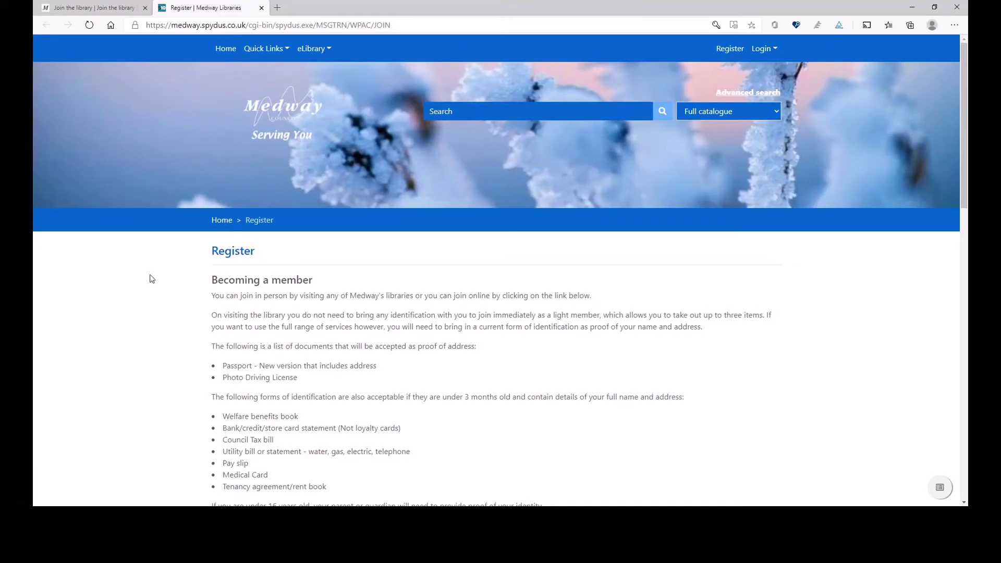
pyautogui.scroll(-3, 156, 279)
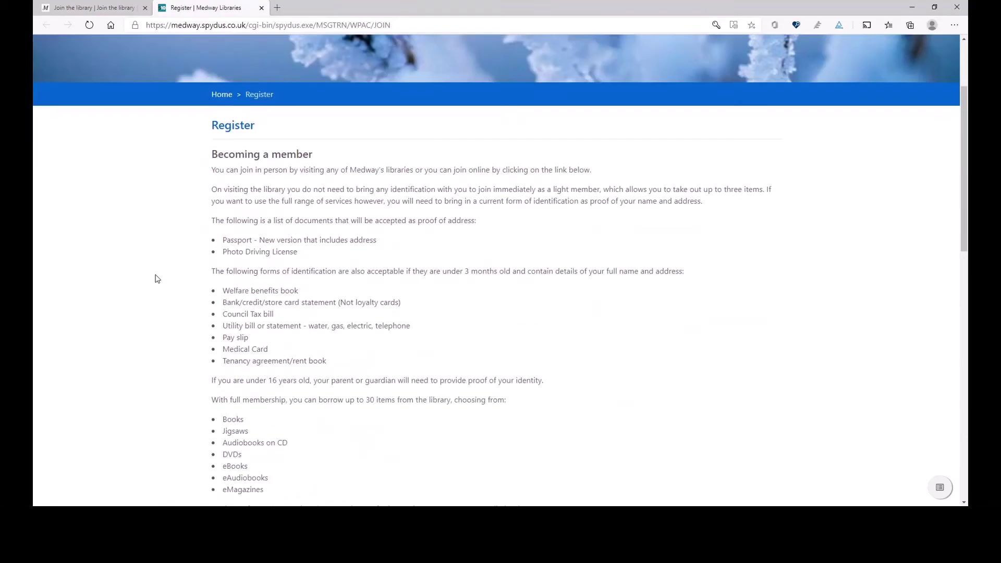
pyautogui.scroll(-1, 156, 279)
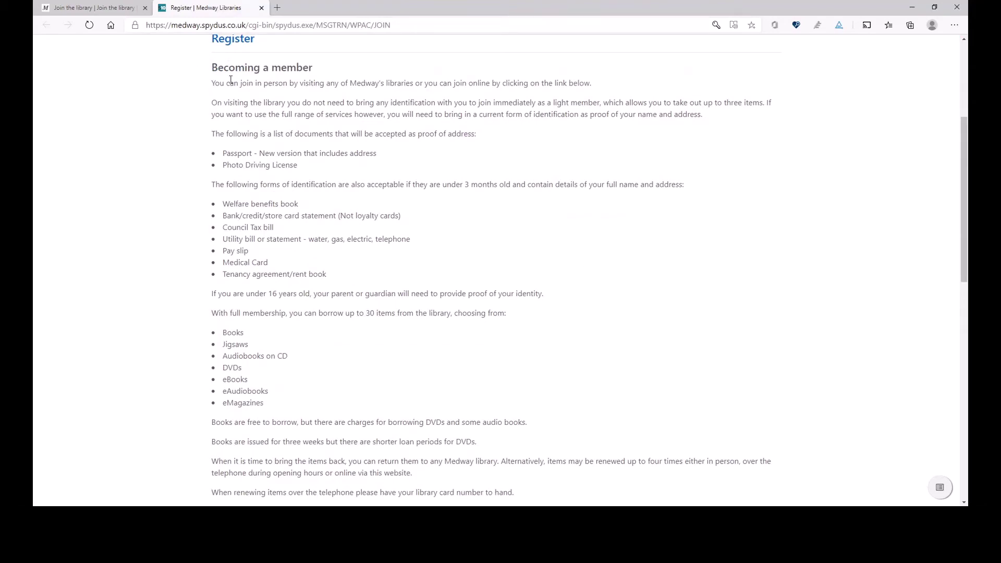
pyautogui.scroll(-2, 213, 316)
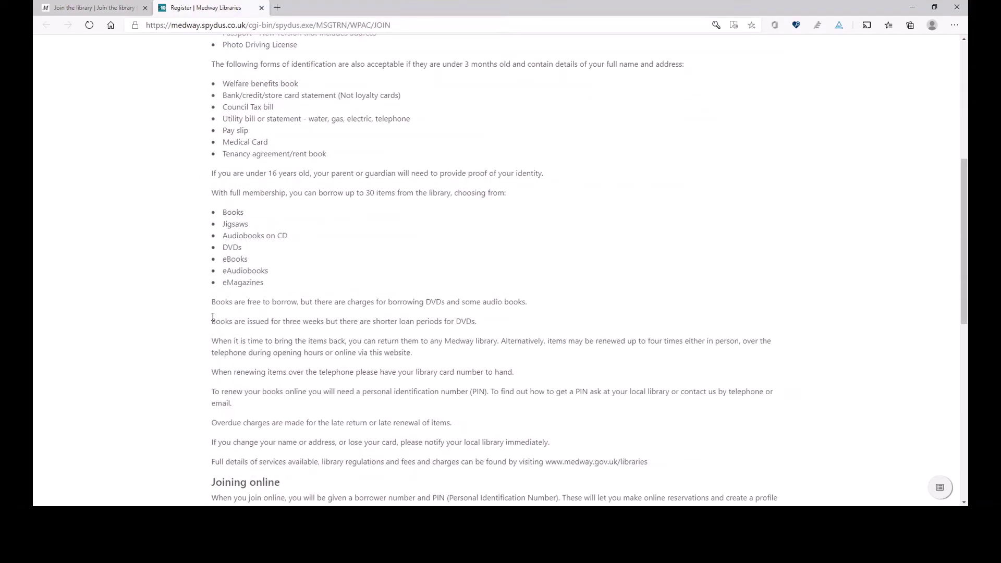
pyautogui.scroll(-2, 212, 313)
pyautogui.scroll(-1, 187, 257)
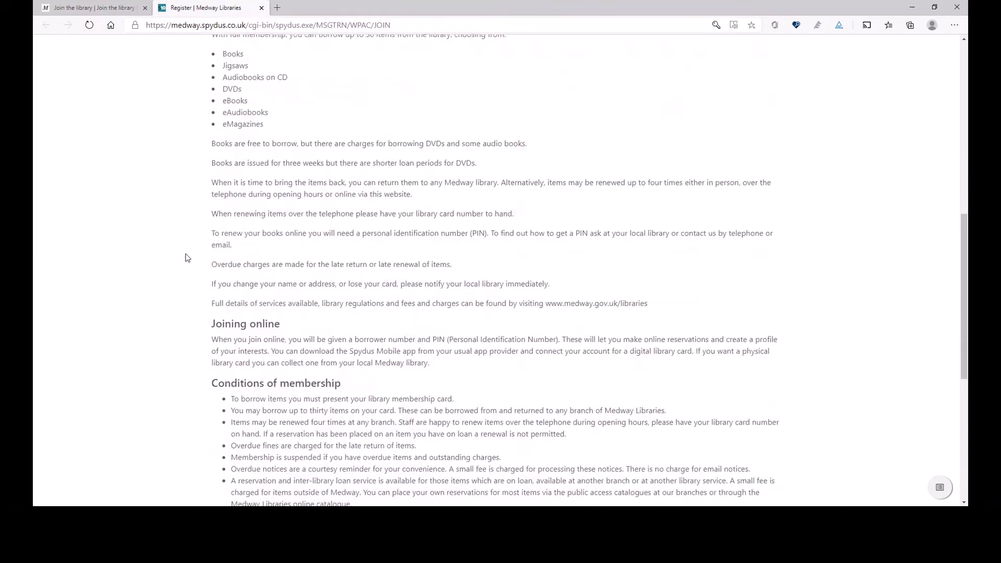
pyautogui.scroll(6, 186, 257)
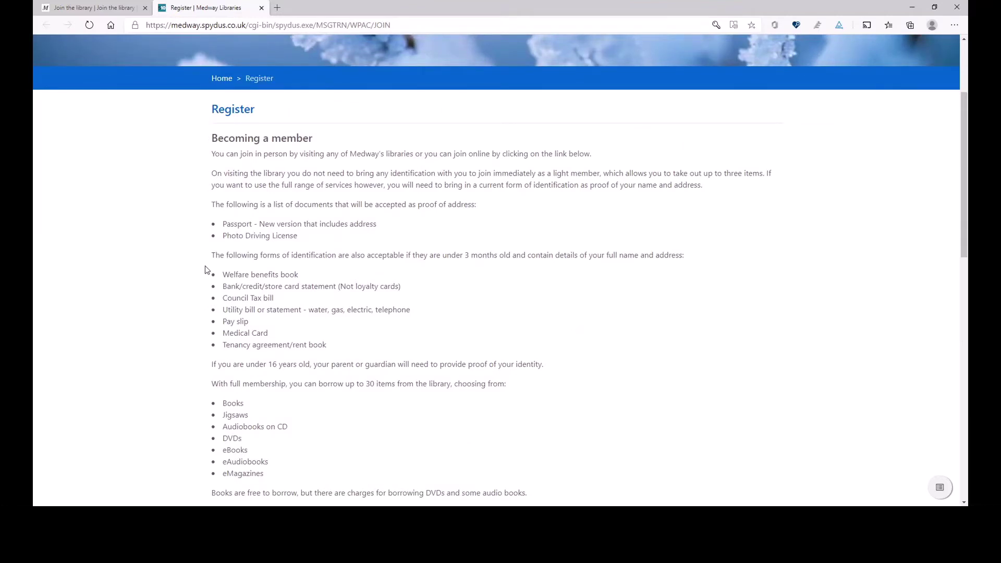
pyautogui.scroll(-1, 215, 270)
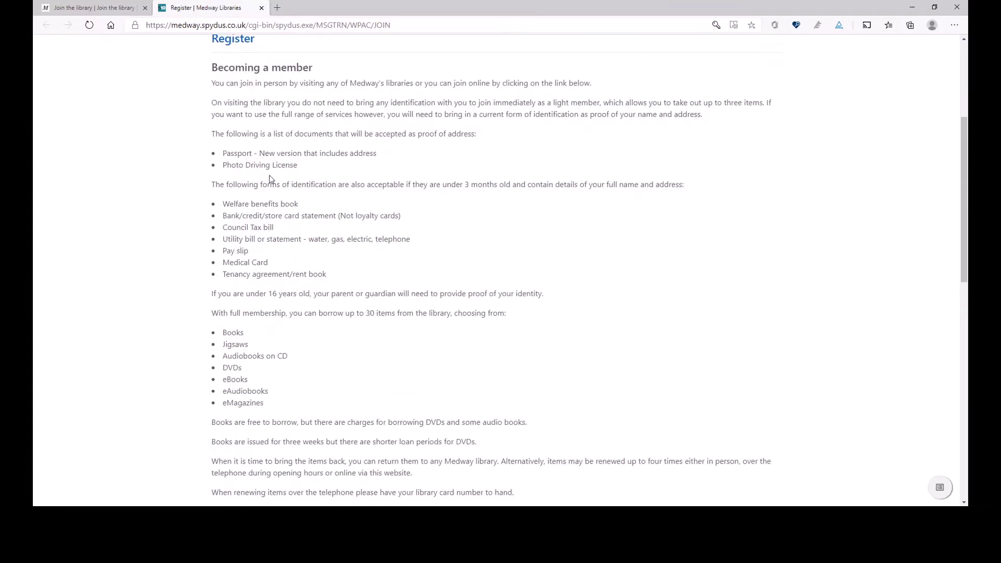
pyautogui.scroll(-6, 196, 235)
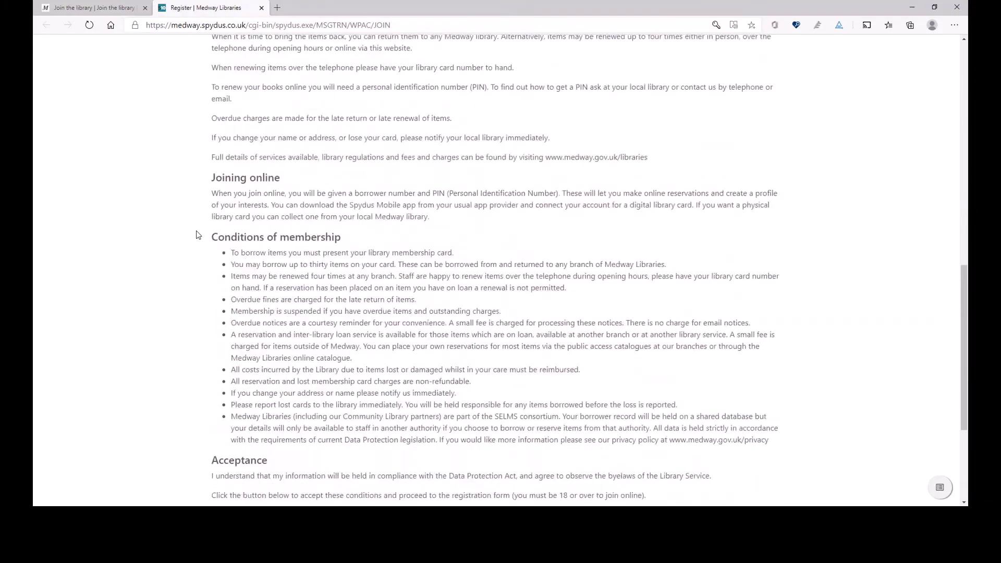
pyautogui.scroll(-2, 196, 234)
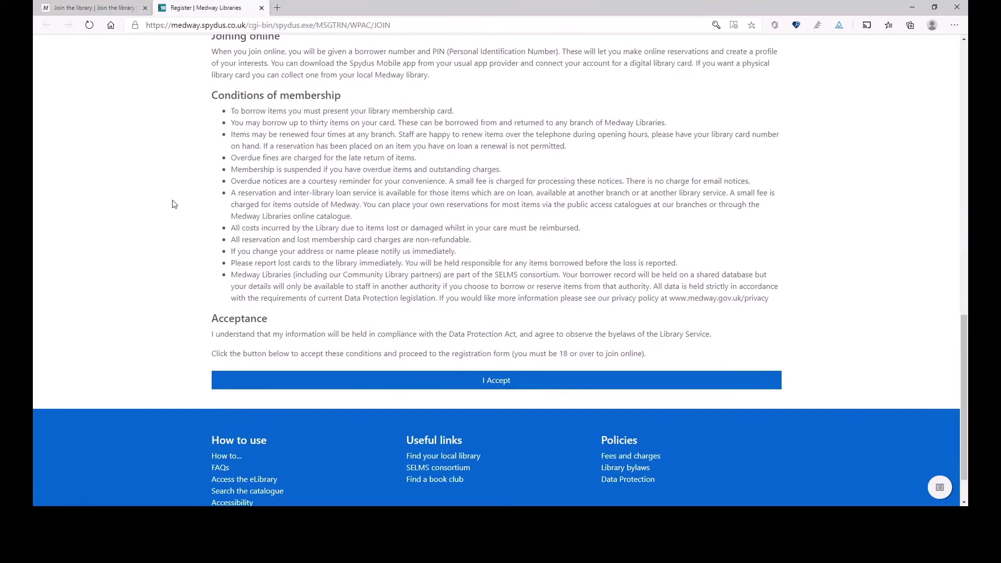
pyautogui.scroll(-1, 174, 203)
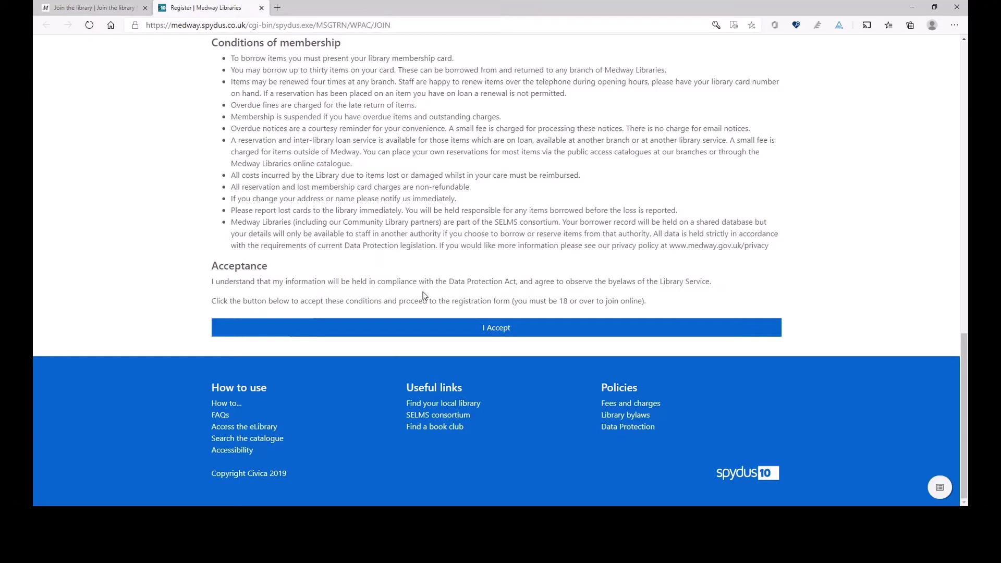
pyautogui.click(483, 328)
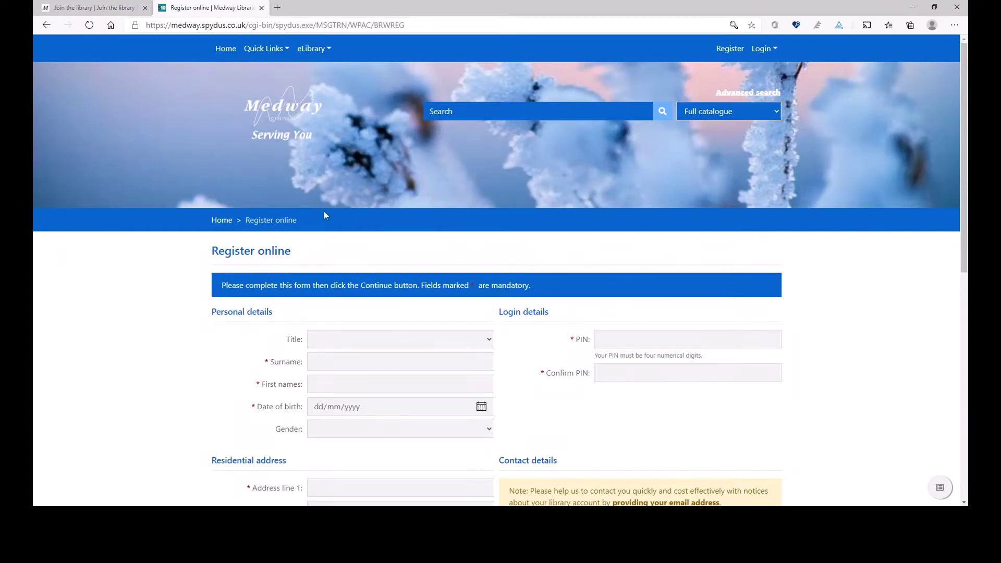
# Set the new member's title to Ms
pyautogui.scroll(-1, 107, 287)
pyautogui.scroll(-1, 172, 291)
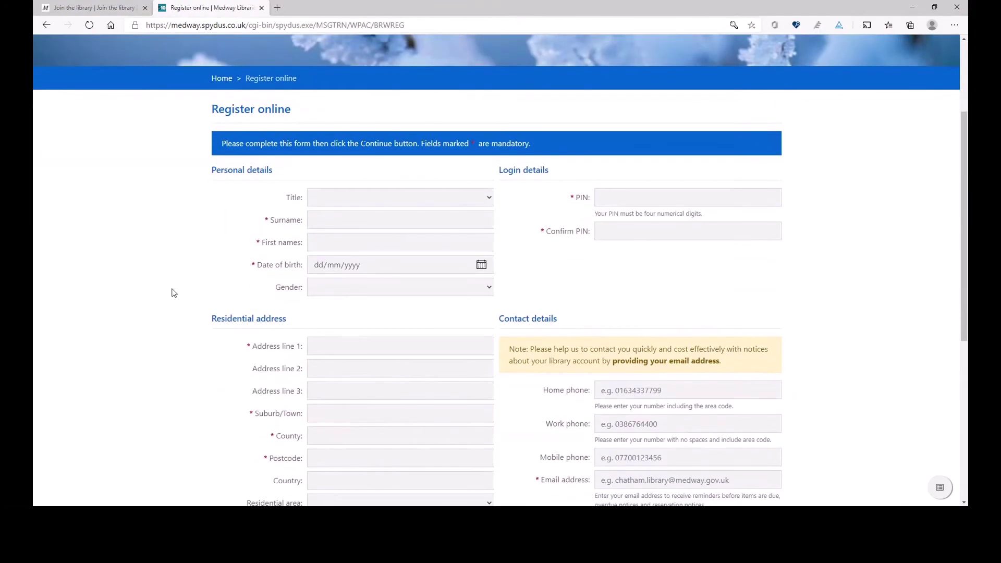
pyautogui.scroll(1, 177, 273)
pyautogui.click(485, 271)
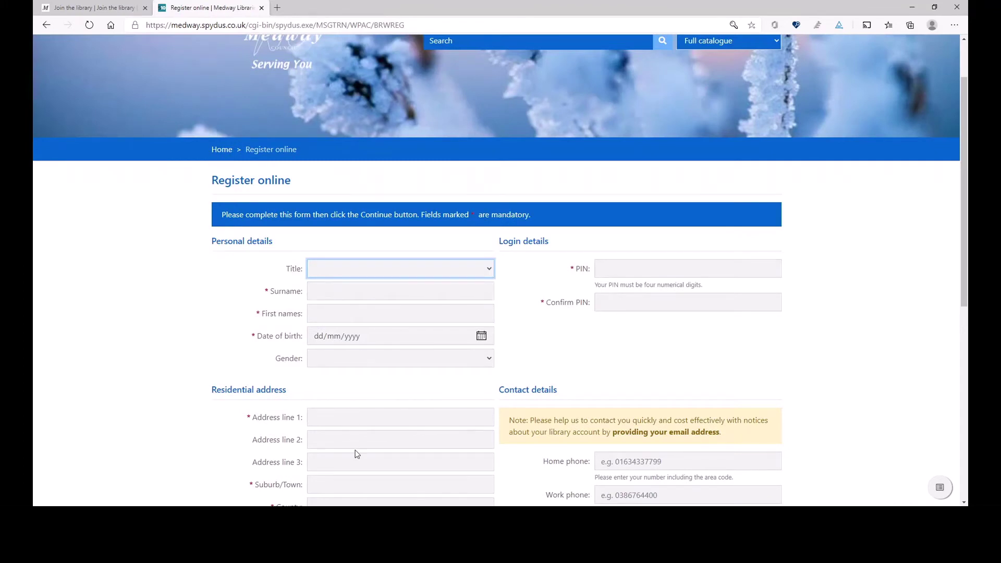
pyautogui.press('m')
pyautogui.press('s')
# Enter the member's surname and first name
pyautogui.click(340, 293)
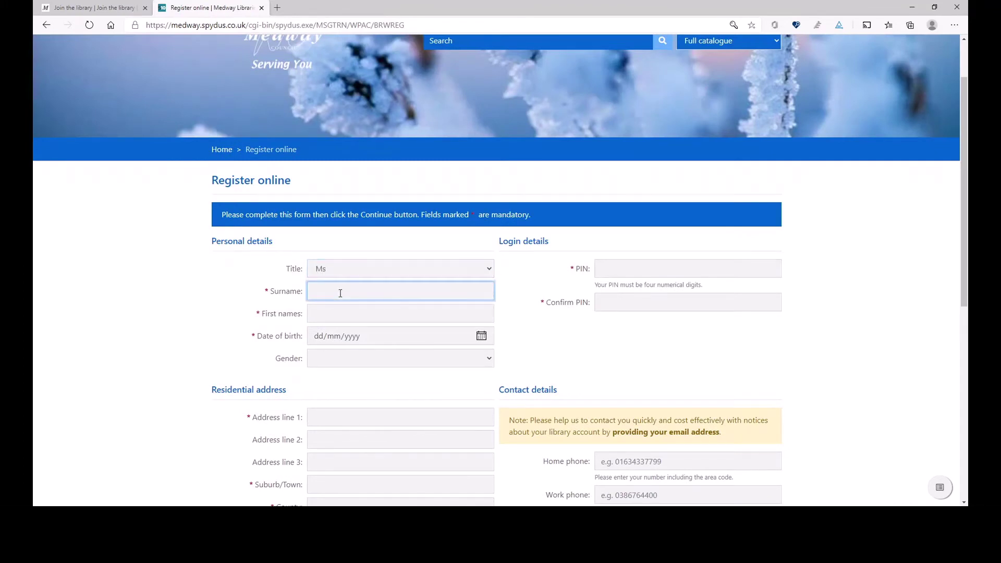
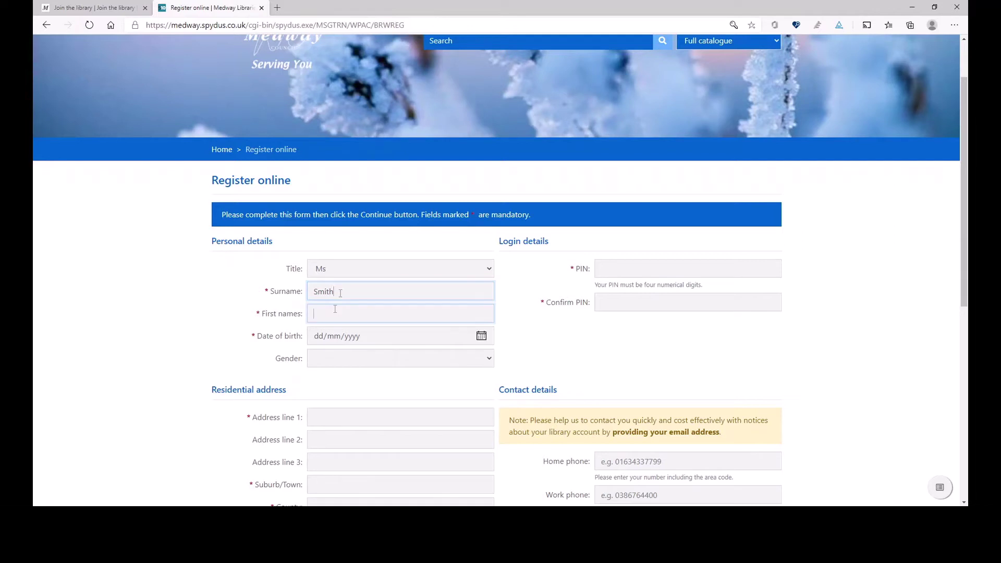
pyautogui.click(334, 309)
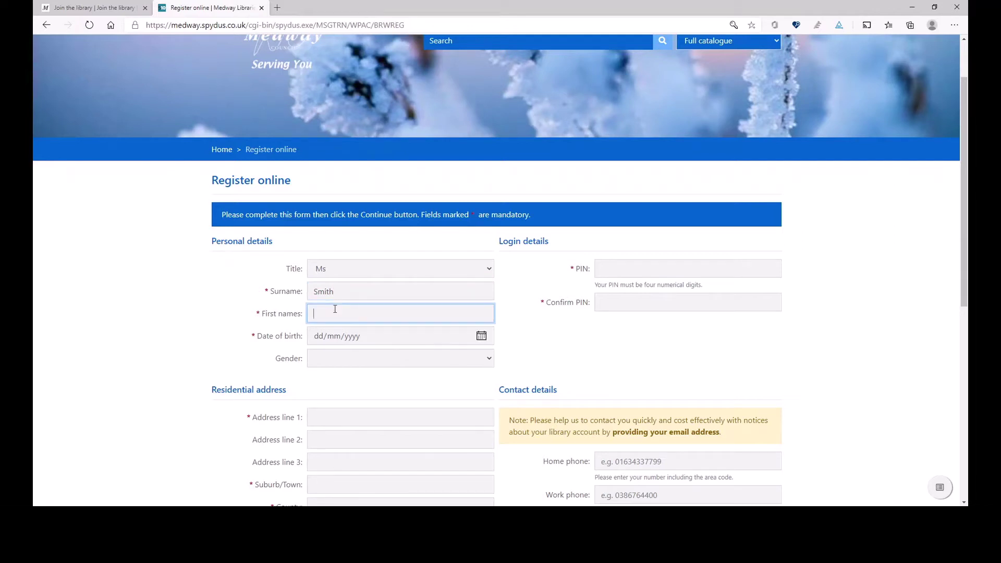
# Enter date of birth 01/01/1973 and set gender to Female
pyautogui.click(320, 339)
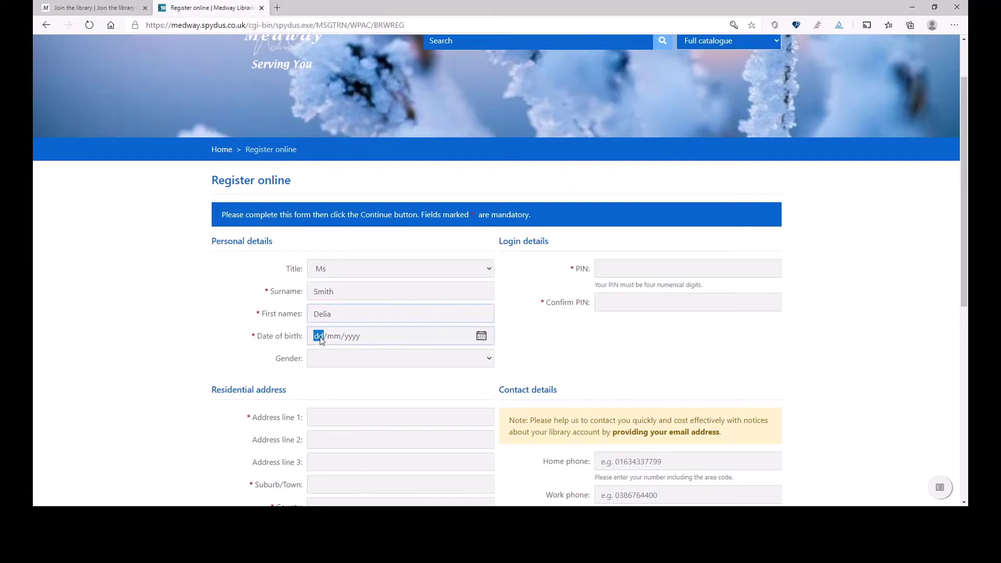
pyautogui.write('01/')
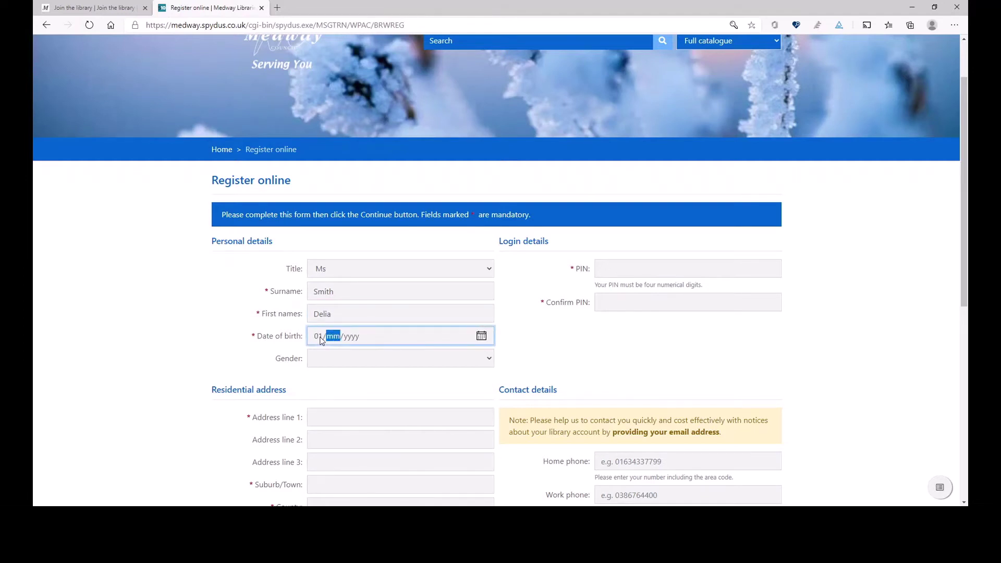
pyautogui.write('01/1973')
pyautogui.press('Tab')
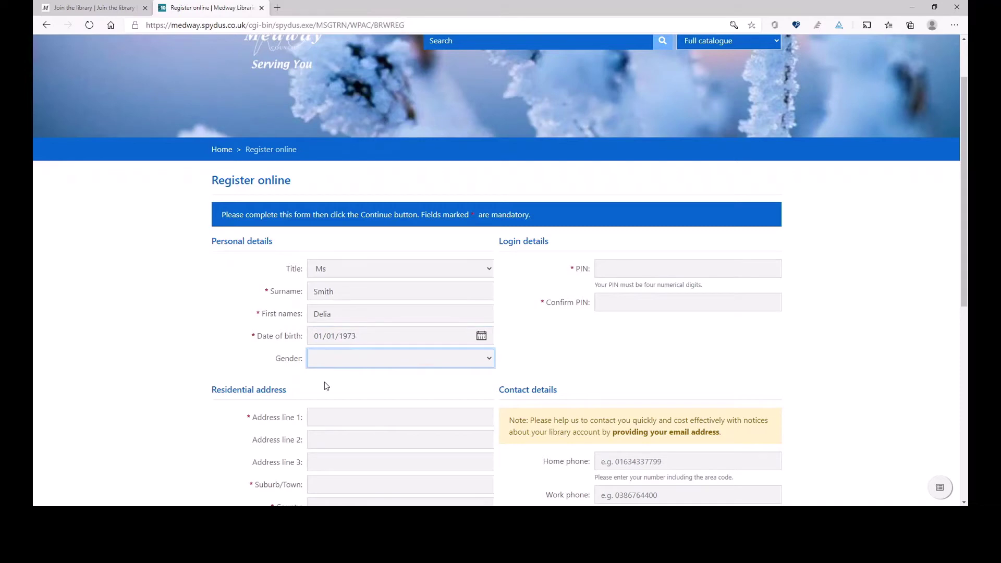
pyautogui.press('f')
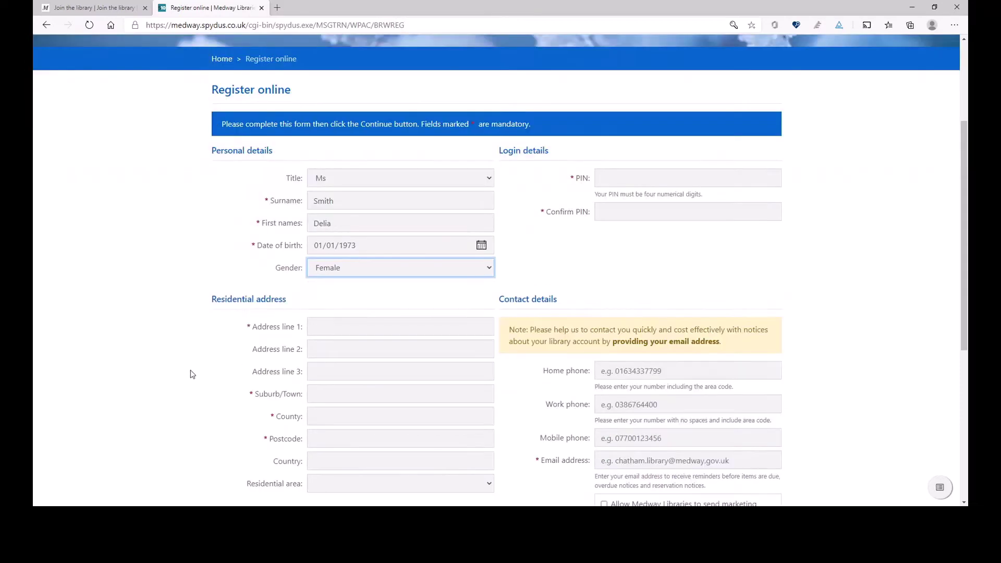
pyautogui.scroll(-1, 191, 374)
pyautogui.click(334, 280)
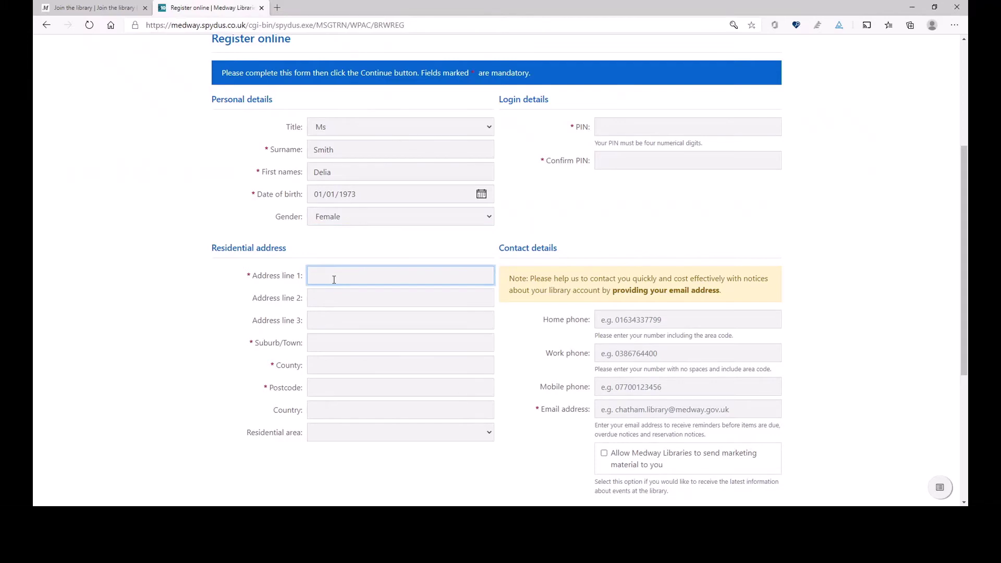
# Enter the street address line, town Chatham and county Kent
pyautogui.click(337, 343)
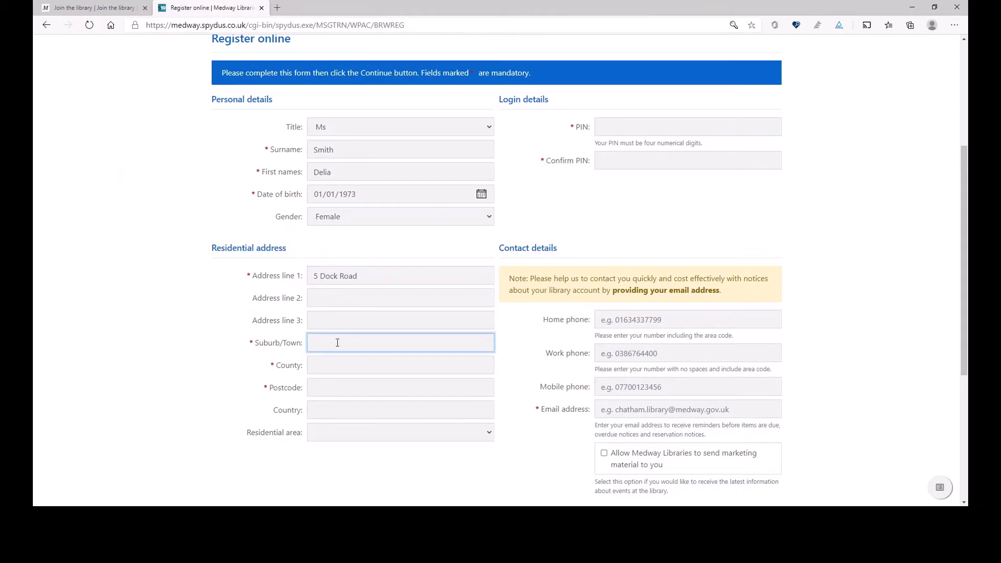
pyautogui.write('Chatham')
pyautogui.click(334, 361)
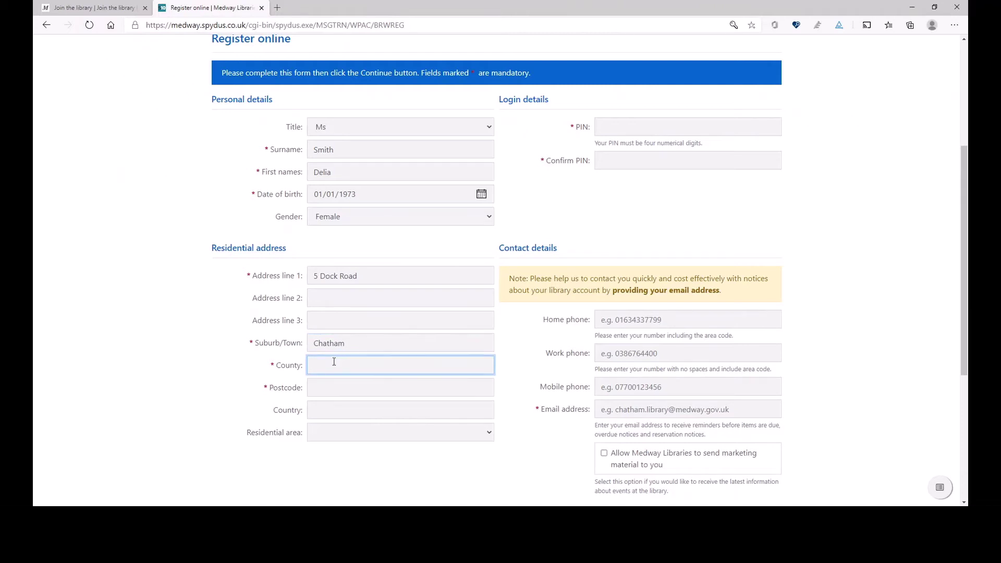
pyautogui.write('Kent')
# Fill in the postcode and type a four-digit login PIN
pyautogui.click(339, 387)
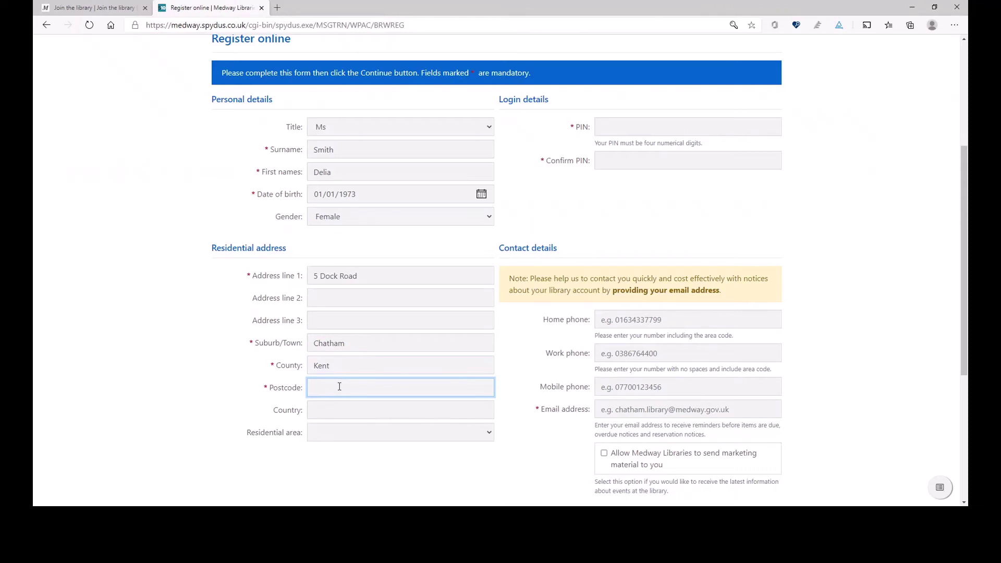
pyautogui.press('Return')
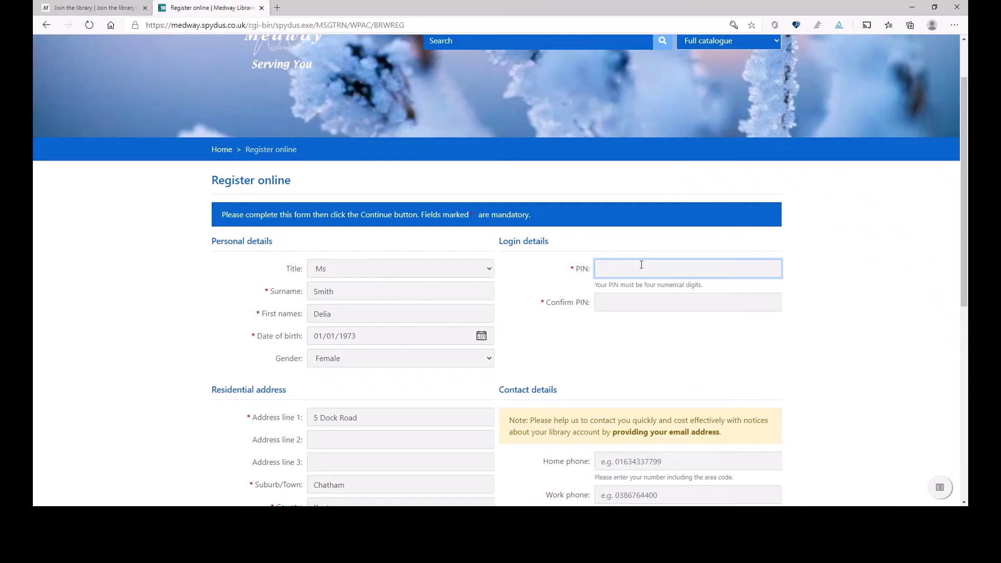
pyautogui.write('1234')
# Retype the four-digit PIN in the Confirm PIN field
pyautogui.click(611, 302)
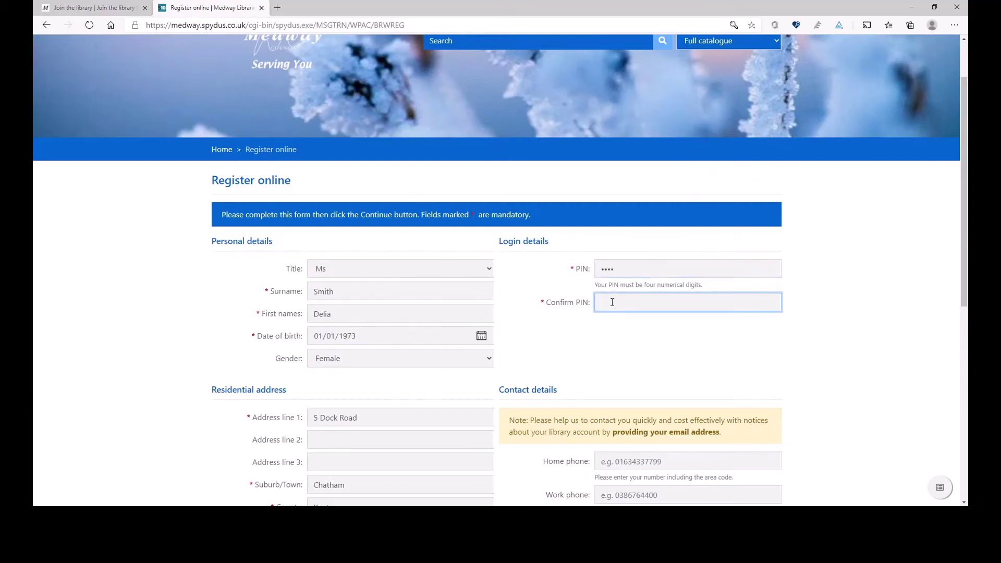
pyautogui.write('1234')
pyautogui.scroll(-4, 552, 333)
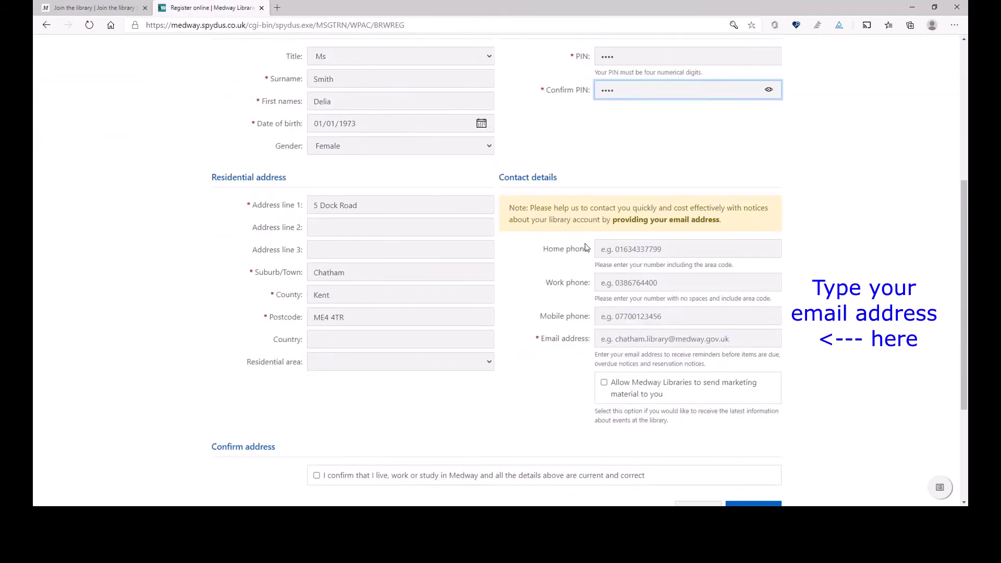
pyautogui.click(613, 338)
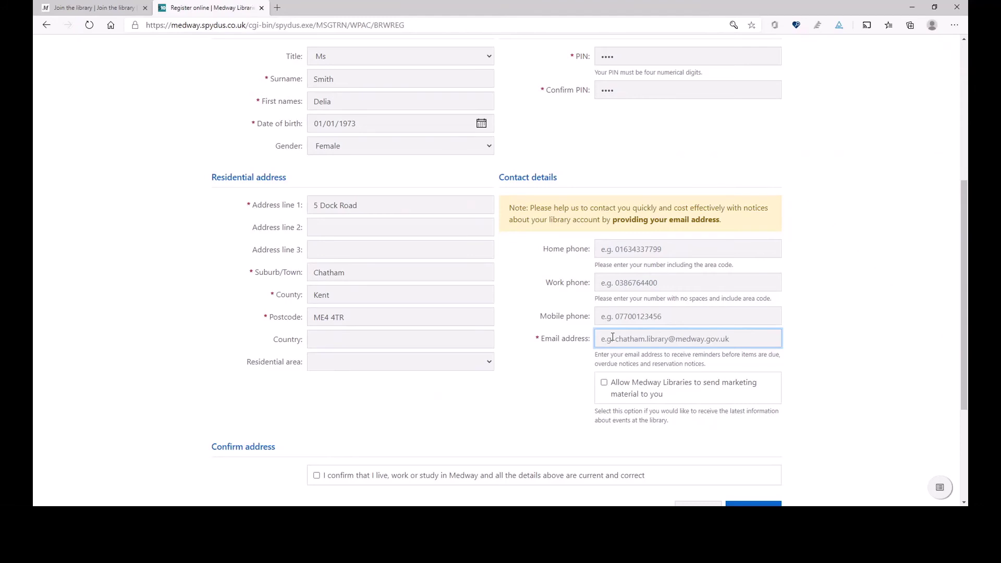
# Paste the contact e-mail address and tick the marketing consent checkbox
pyautogui.hotkey('ctrl', 'v')
pyautogui.click(604, 383)
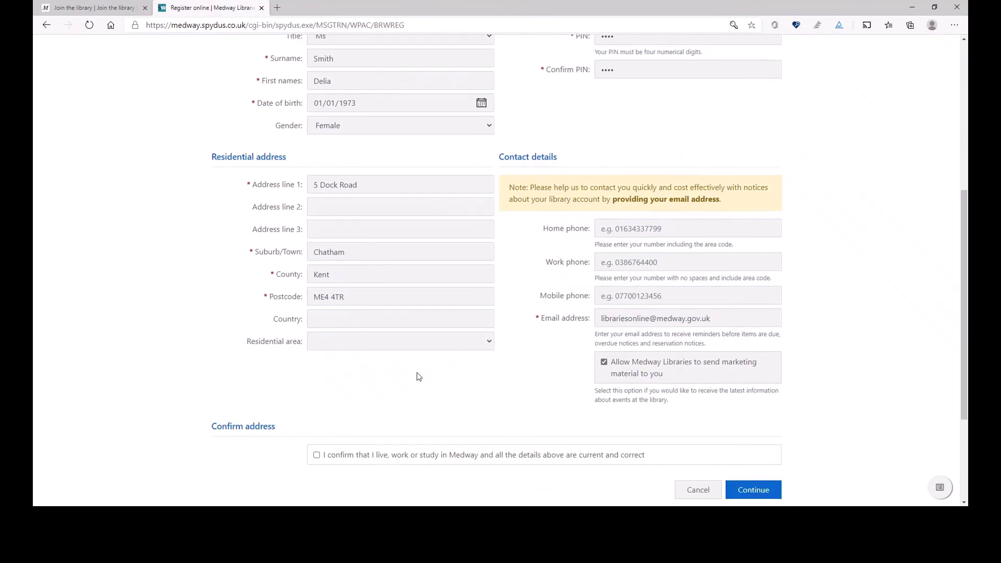
pyautogui.scroll(-3, 422, 374)
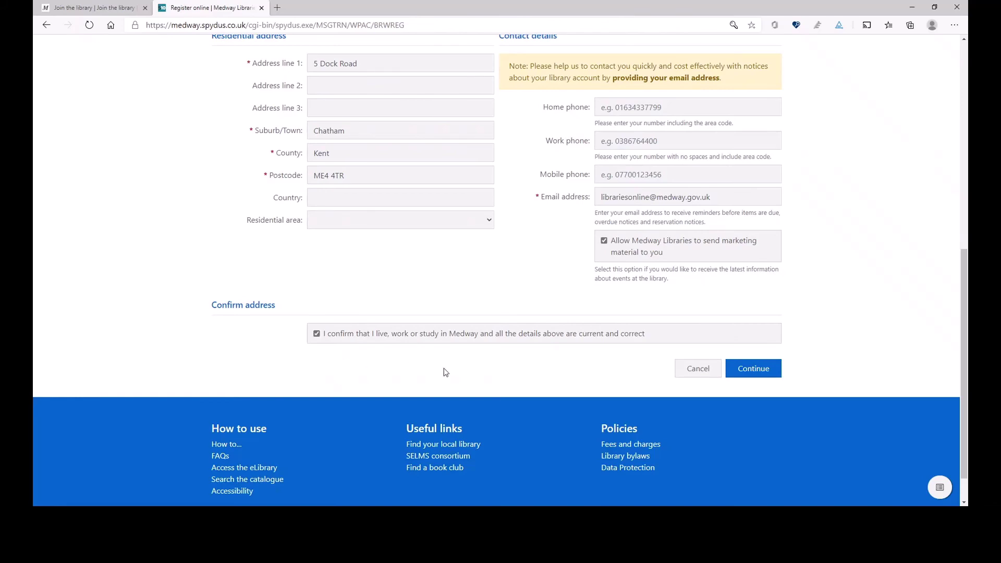
pyautogui.scroll(5, 197, 365)
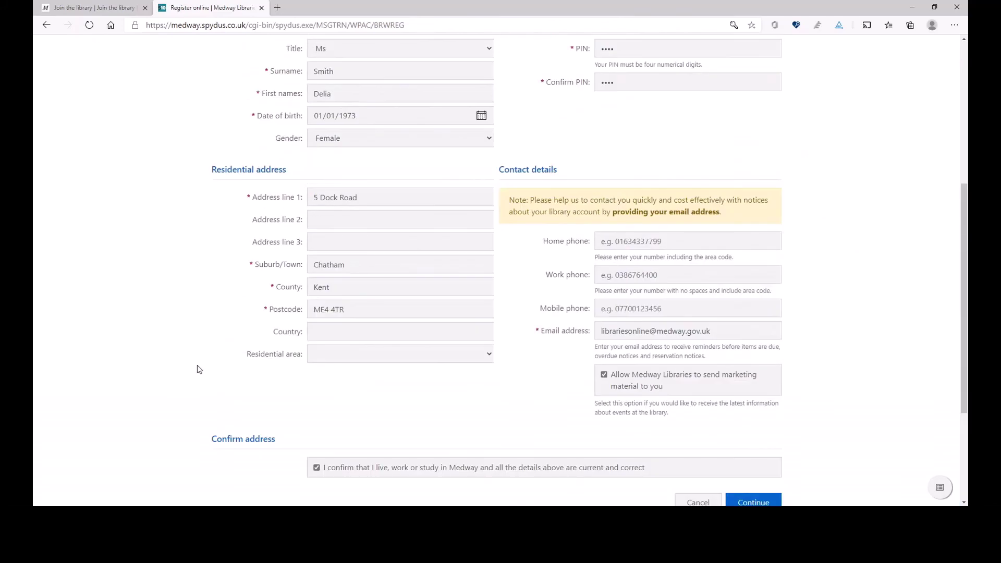
pyautogui.scroll(-5, 188, 357)
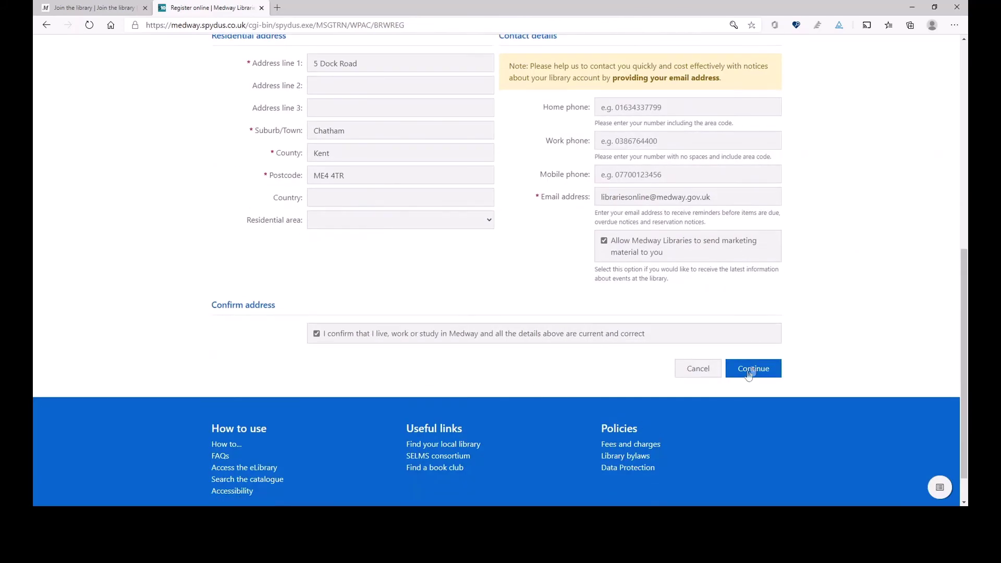
# Submit for validation, then clear and retype the mismatched confirmation PIN
pyautogui.click(753, 369)
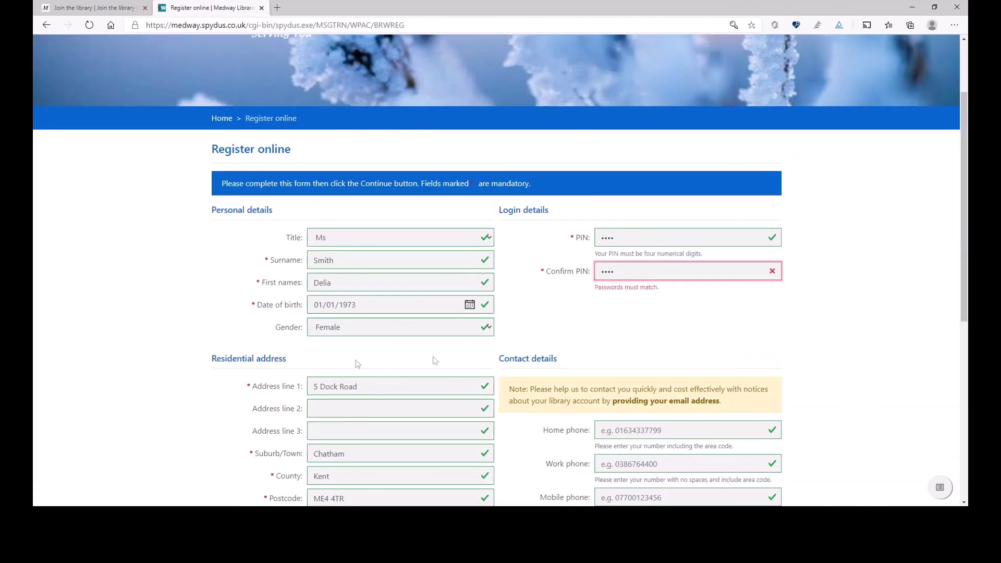
pyautogui.scroll(-2, 585, 342)
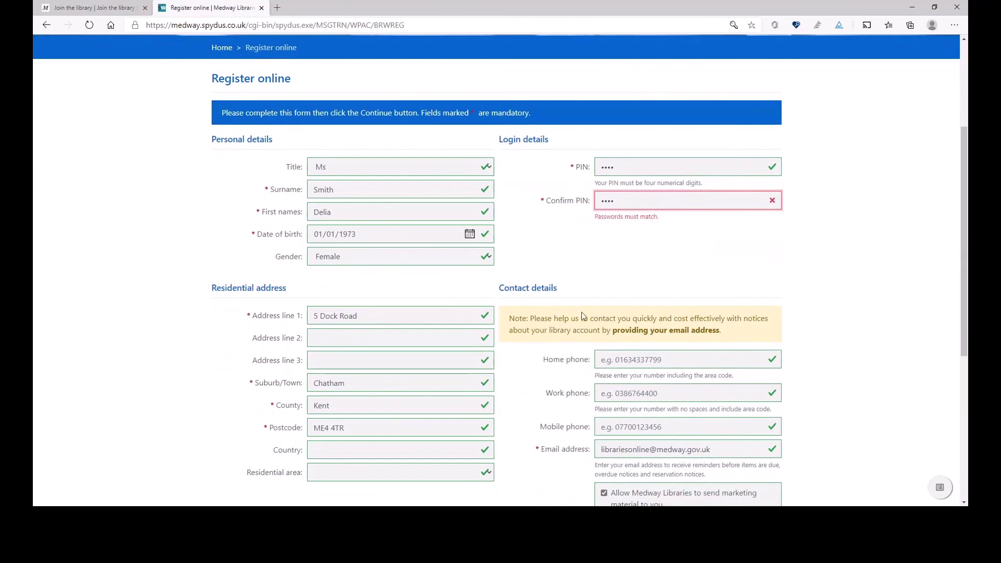
pyautogui.scroll(2, 582, 309)
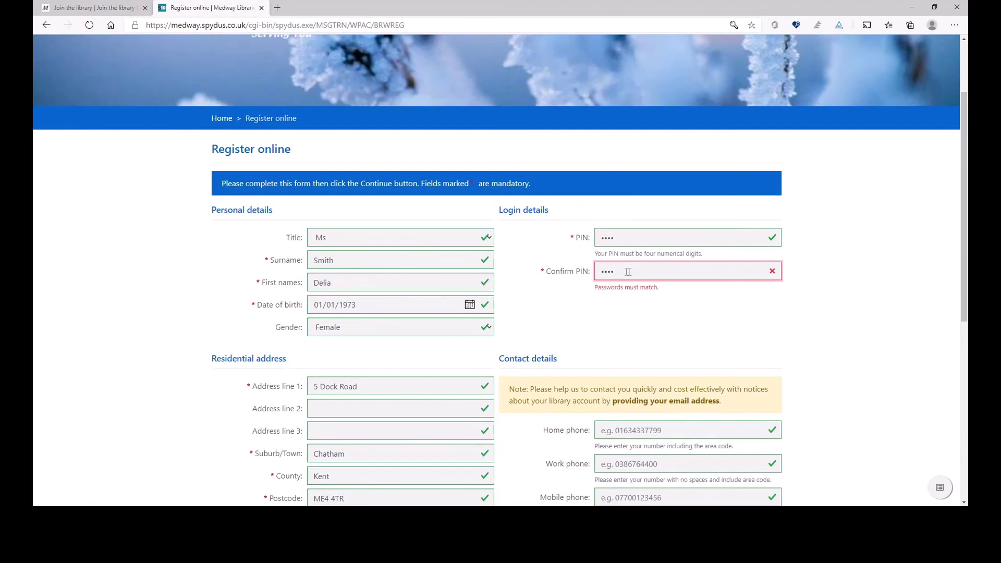
pyautogui.moveTo(628, 272); pyautogui.dragTo(579, 279)
pyautogui.press('BackSpace')
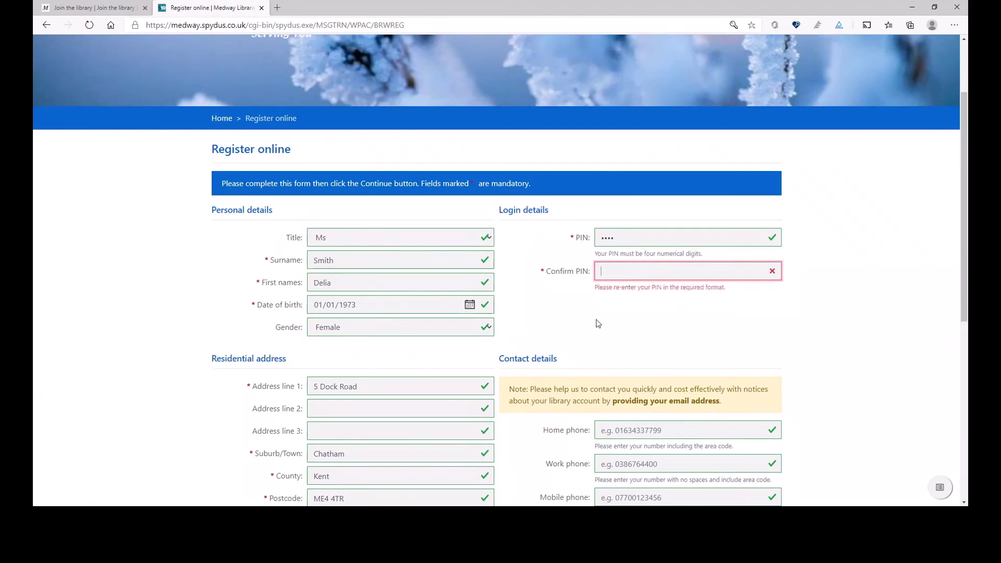
pyautogui.write('1234')
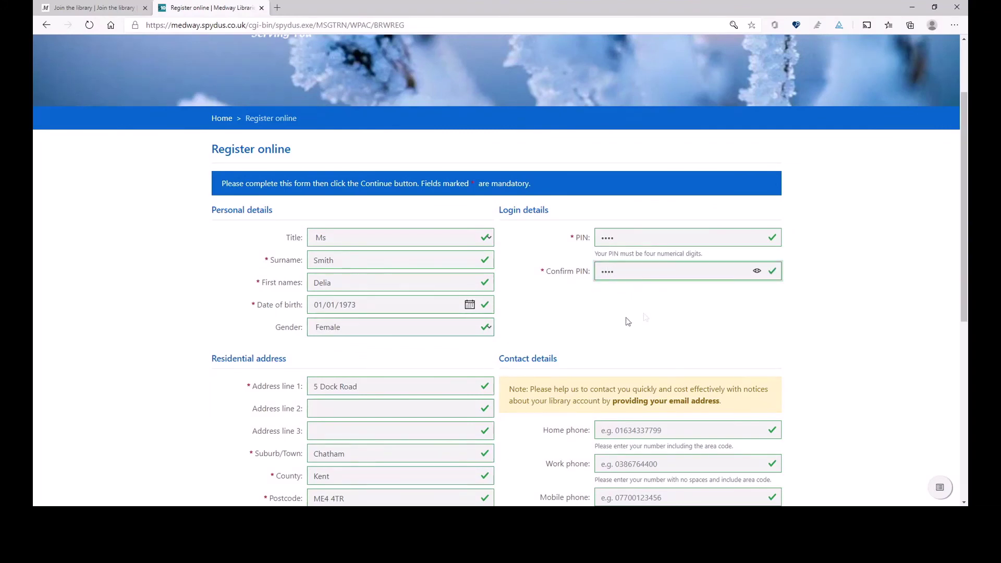
pyautogui.scroll(-5, 577, 329)
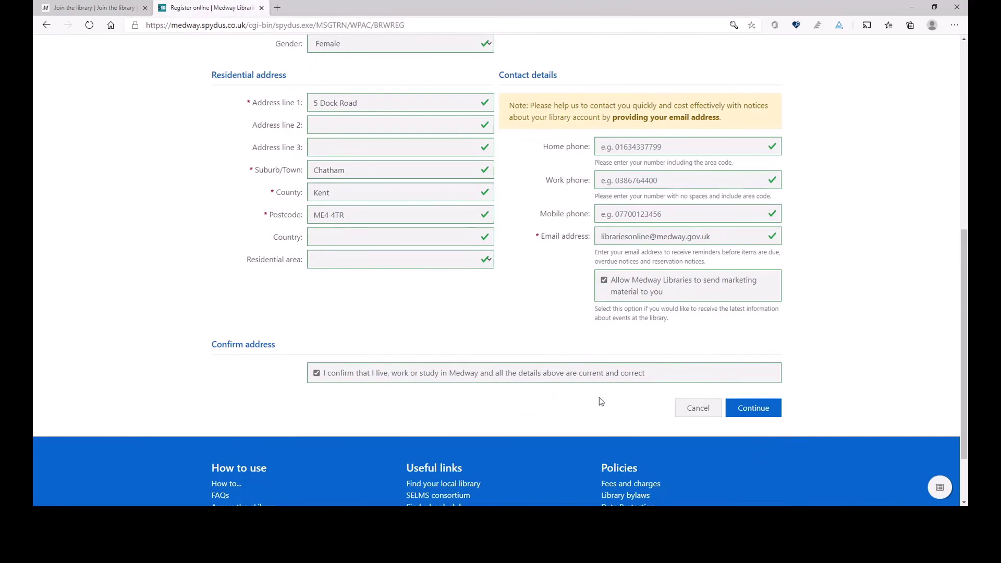
# Submit the corrected registration form with Continue
pyautogui.click(764, 410)
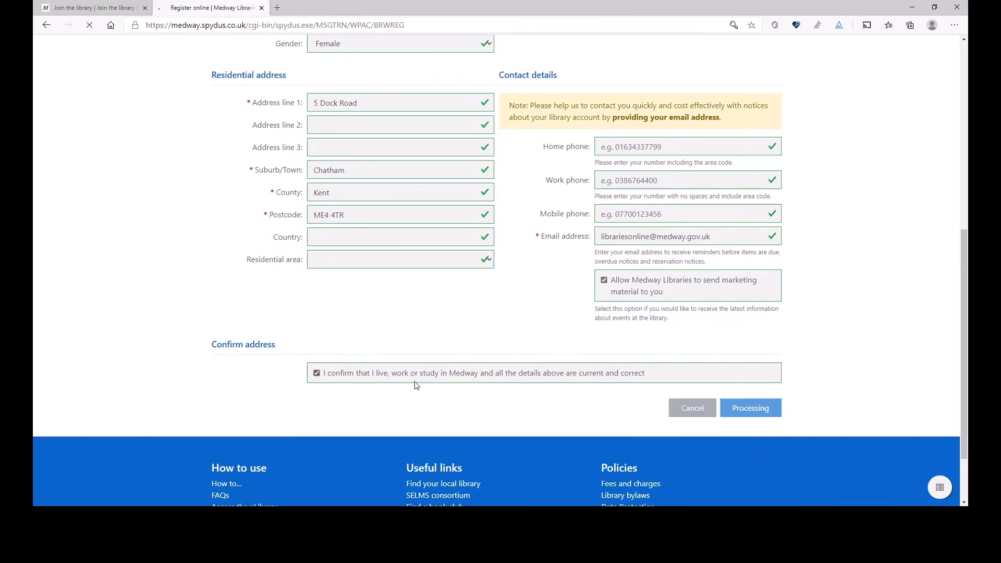